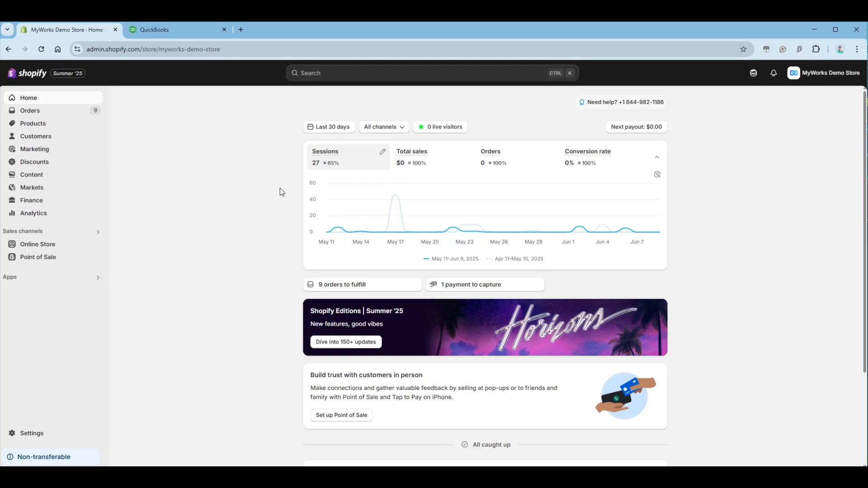
# Step: Find the MyWorks Sync app by searching the store admin for "mywor" and open its Order settings
pyautogui.click(358, 73)
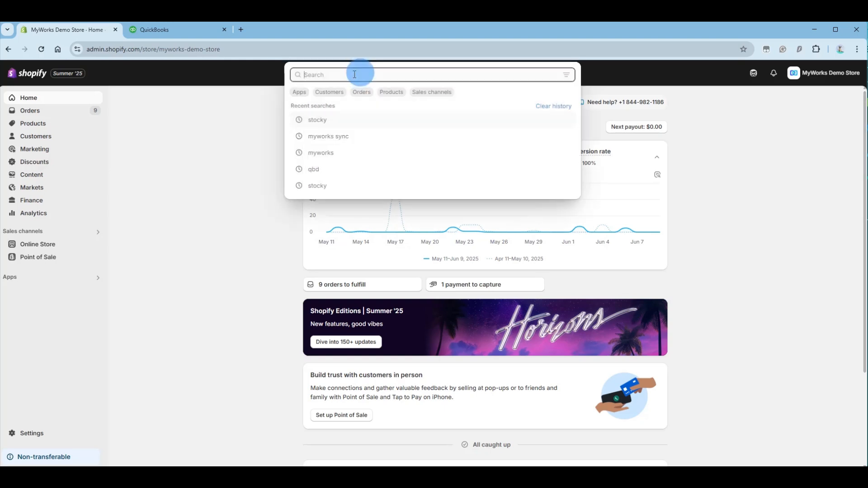
pyautogui.write('mywor')
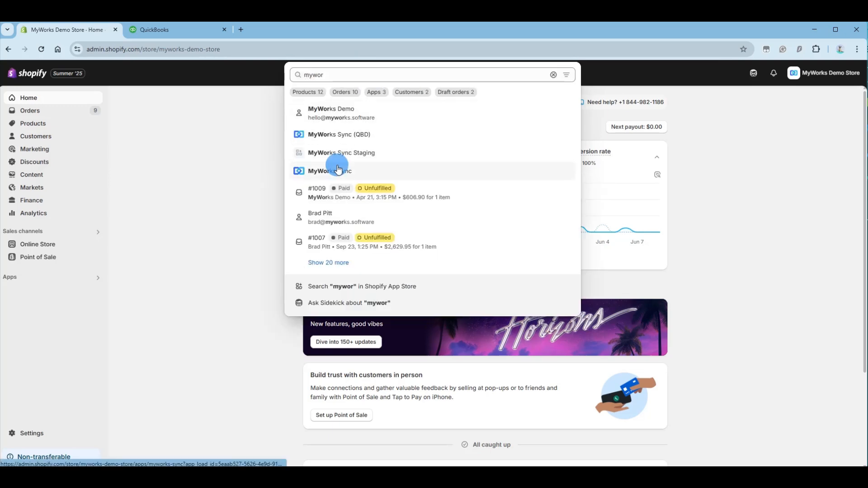
pyautogui.click(336, 168)
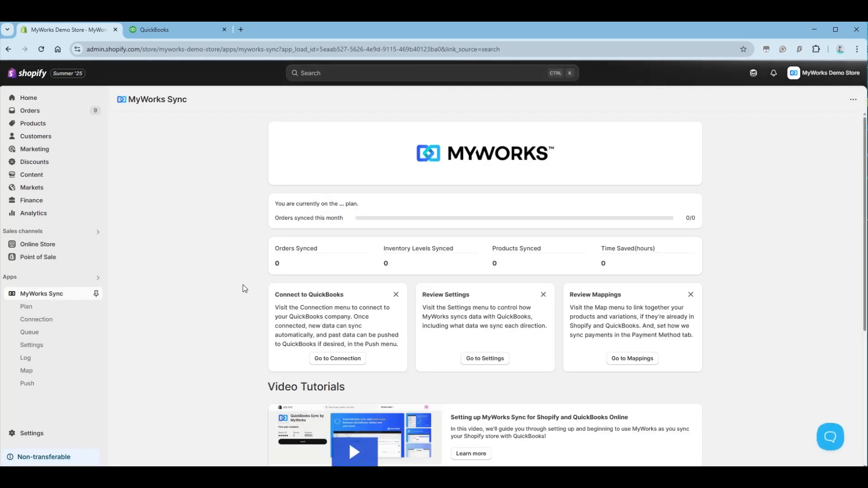
pyautogui.click(42, 345)
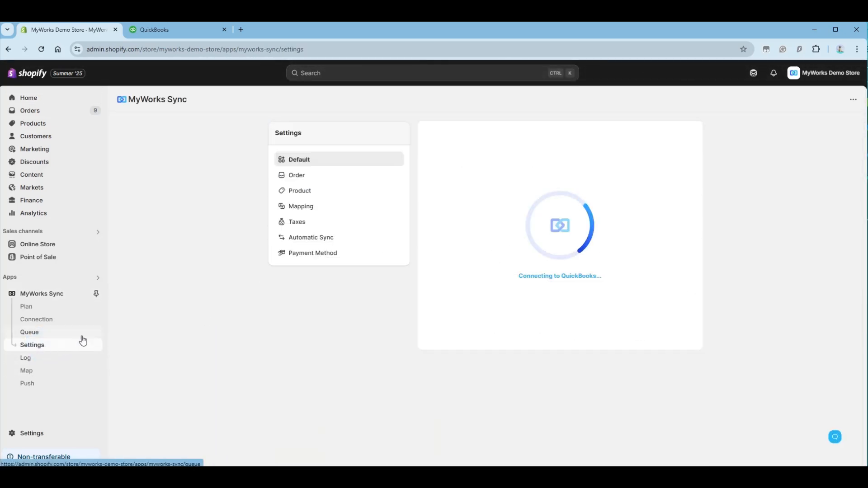
pyautogui.click(286, 175)
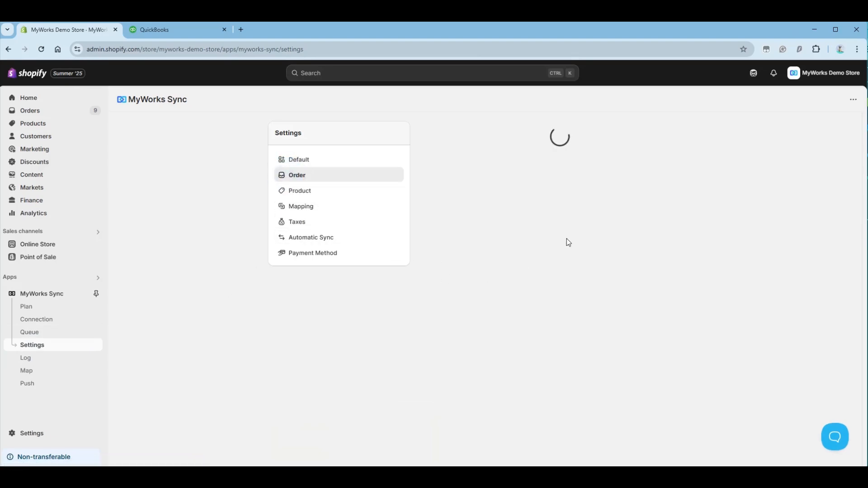
# Step: Set Sync Purchase Orders as to Purchase Order + Bill in the Purchase Order Options
pyautogui.scroll(-15, 567, 242)
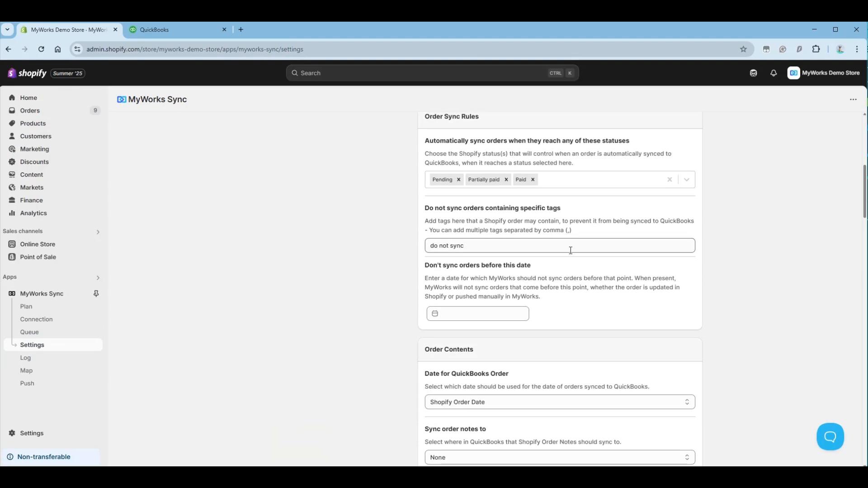
pyautogui.scroll(-20, 567, 261)
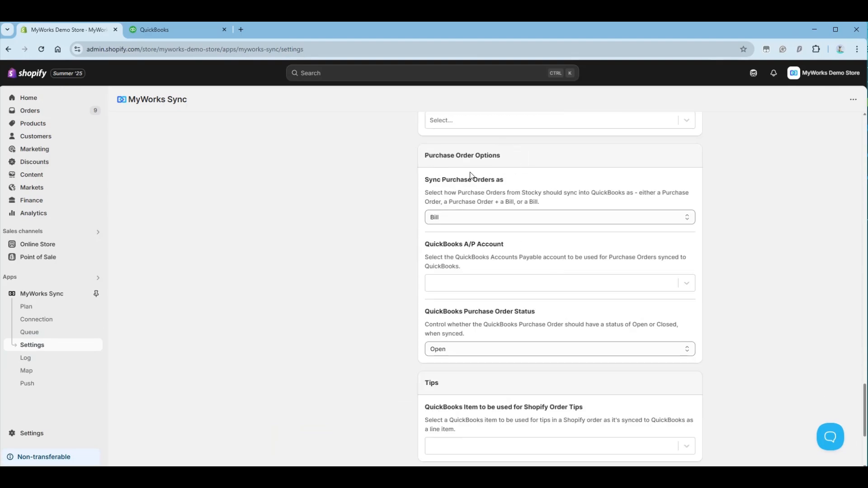
pyautogui.click(493, 218)
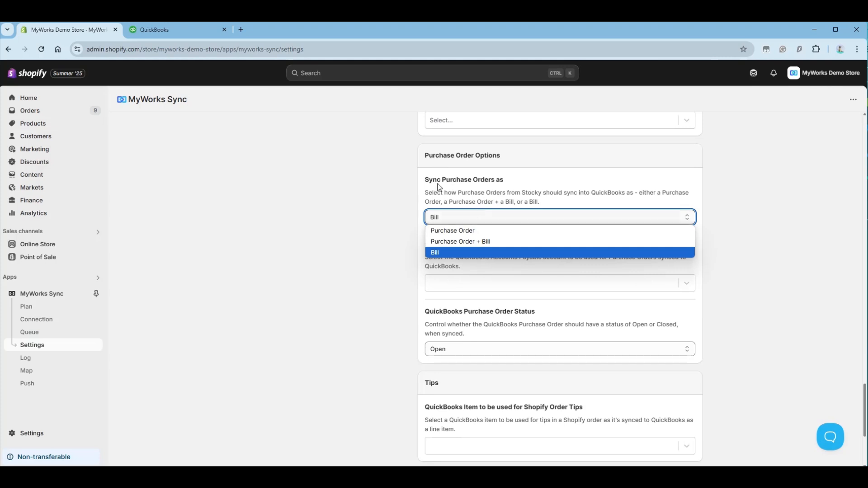
pyautogui.click(509, 241)
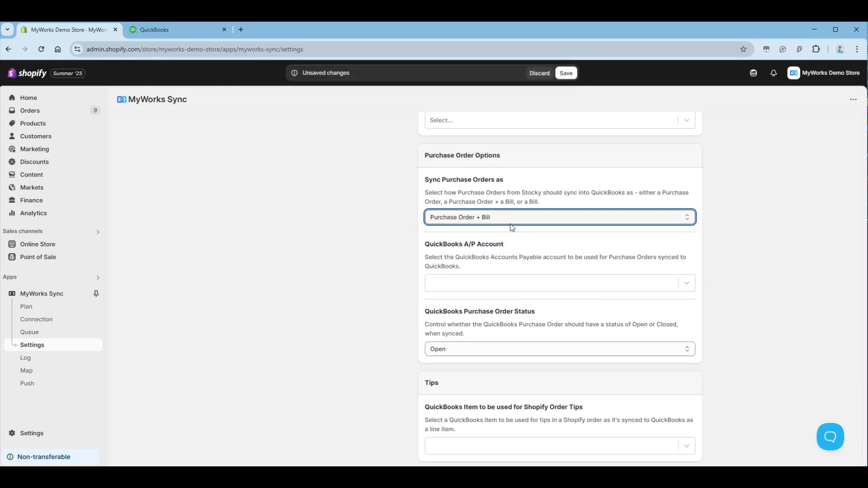
# Step: Set the QuickBooks A/P Account for purchase orders to Creditors (Accounts Payable) and save the settings
pyautogui.click(514, 285)
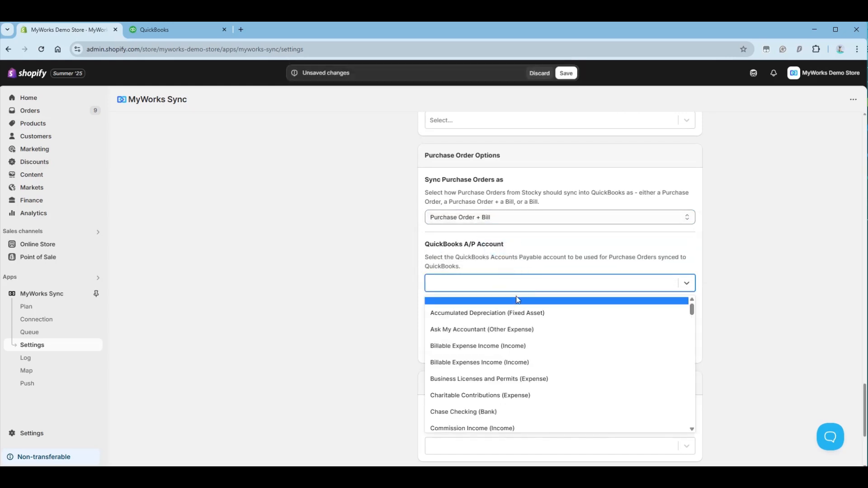
pyautogui.write('cred')
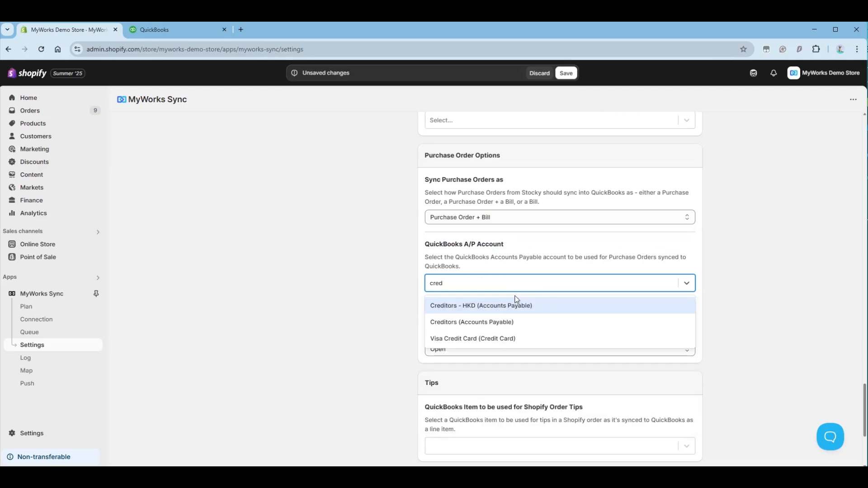
pyautogui.click(510, 325)
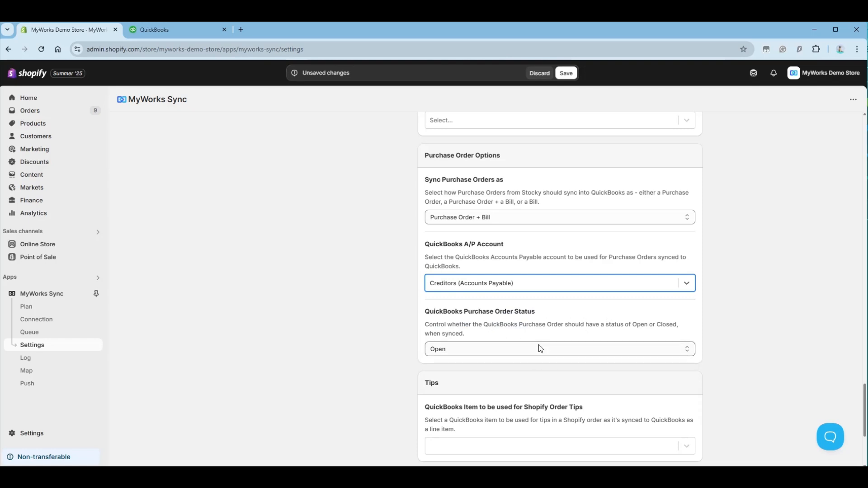
pyautogui.click(566, 73)
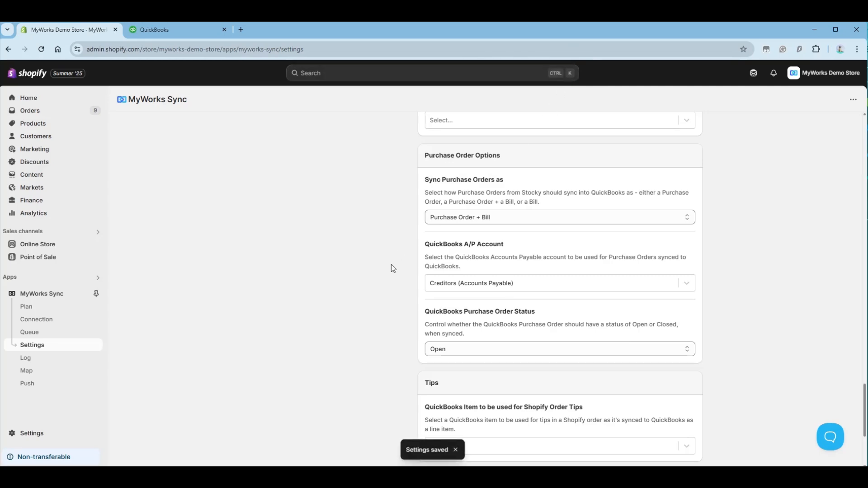
# Step: Enable automatic sync of Purchase Orders (Stocky) from Shopify to QuickBooks Online and save the settings
pyautogui.scroll(15, 392, 253)
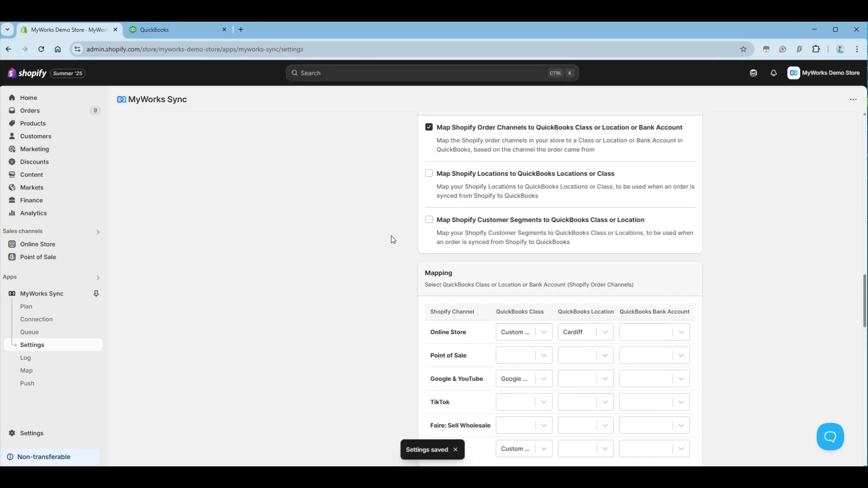
pyautogui.scroll(15, 392, 240)
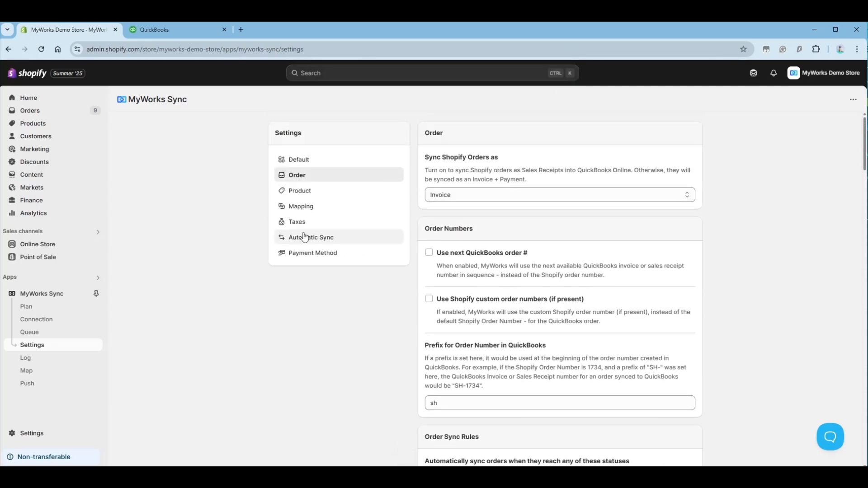
pyautogui.click(305, 237)
pyautogui.click(429, 248)
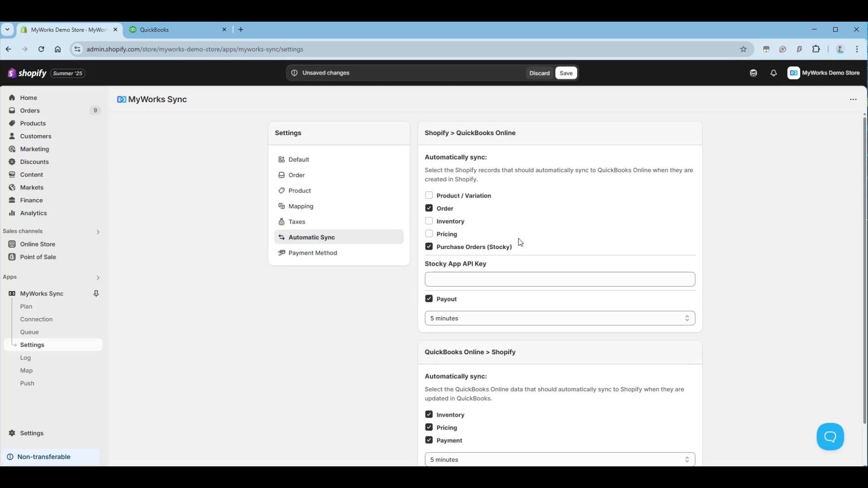
pyautogui.click(566, 74)
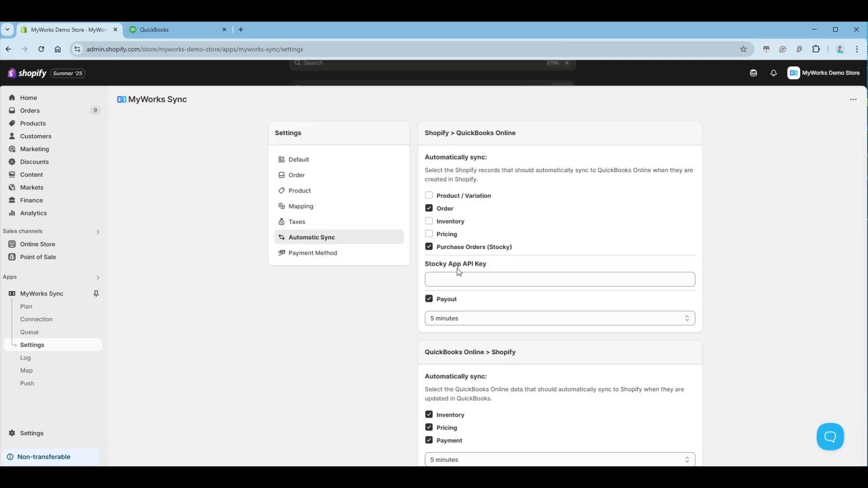
# Step: Search the store admin for "stocky", open the Stocky app and go to its API access preferences
pyautogui.click(368, 76)
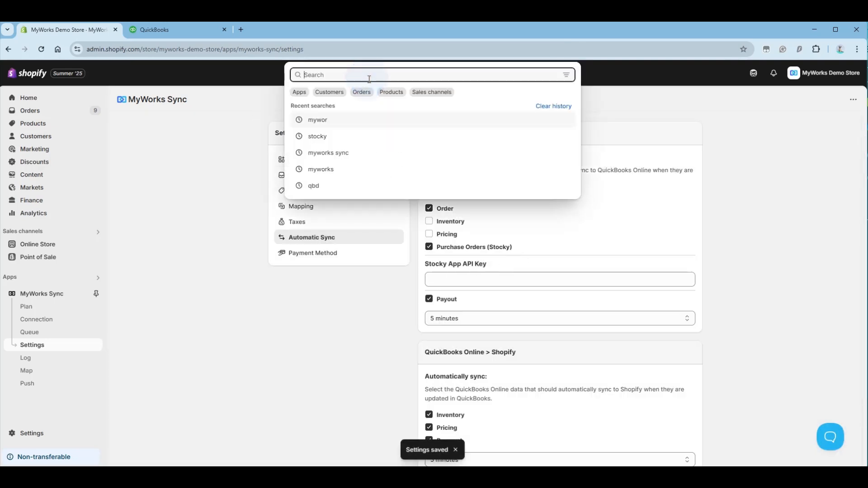
pyautogui.write('stocky')
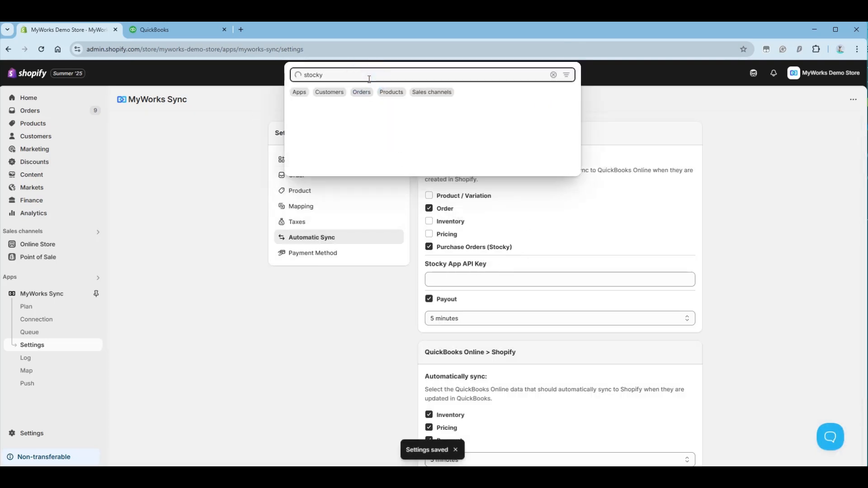
pyautogui.click(351, 110)
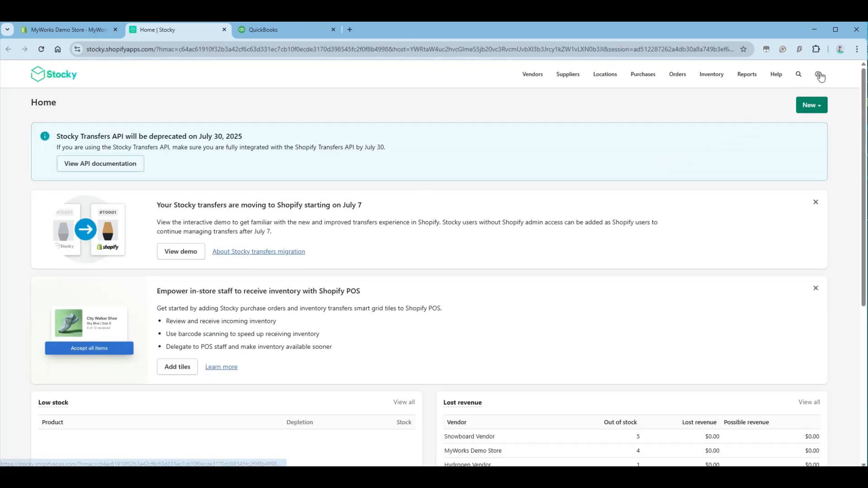
pyautogui.click(819, 75)
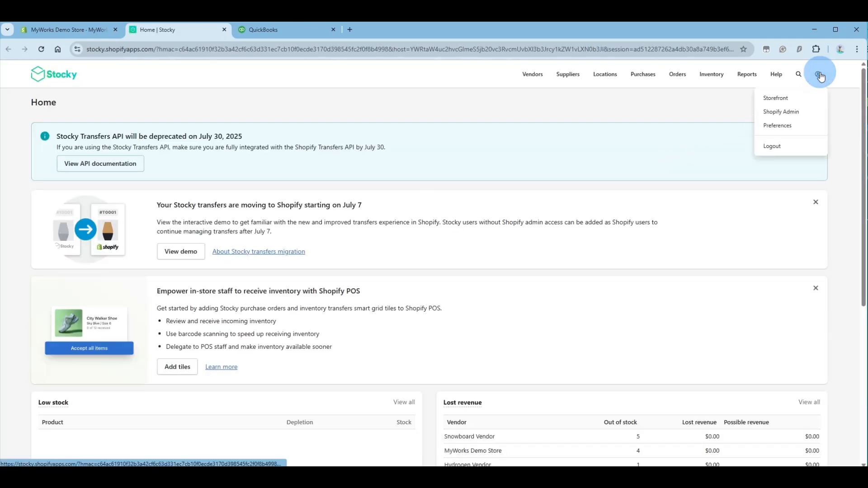
pyautogui.click(772, 131)
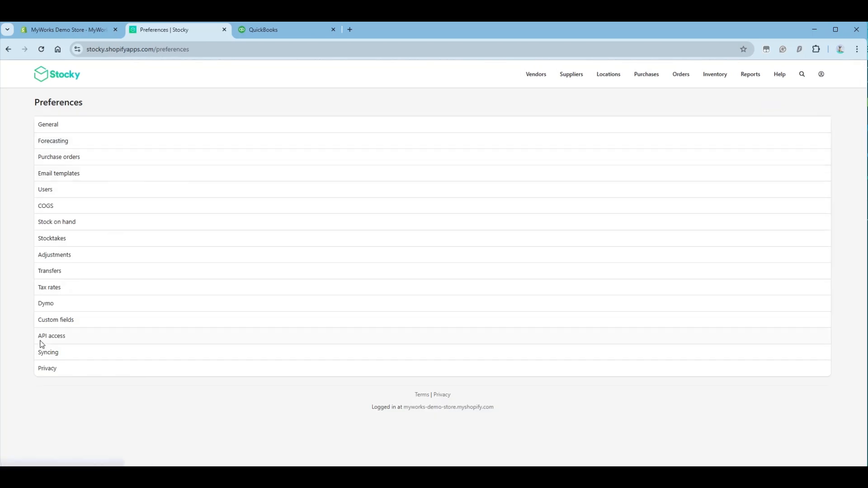
pyautogui.click(40, 338)
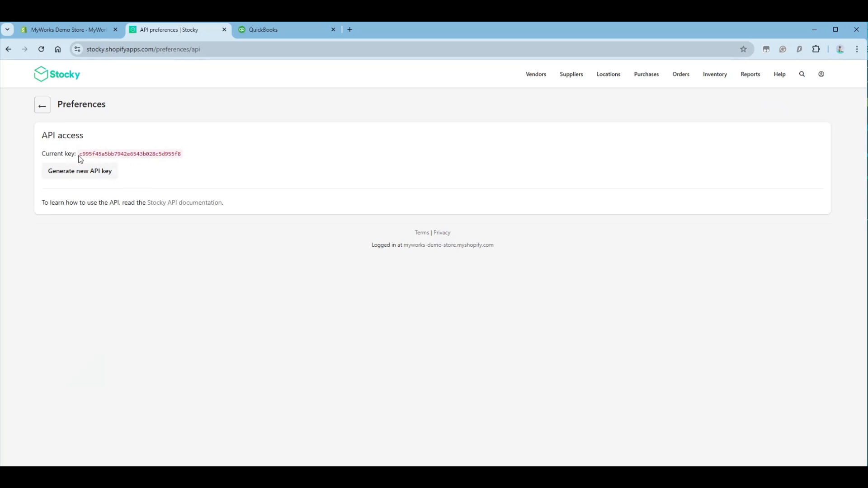
# Step: Copy the current Stocky API key into the Stocky App API Key field of MyWorks Sync and save the settings
pyautogui.moveTo(81, 155); pyautogui.dragTo(192, 154)
pyautogui.hotkey('ctrl', 'c')
pyautogui.click(65, 29)
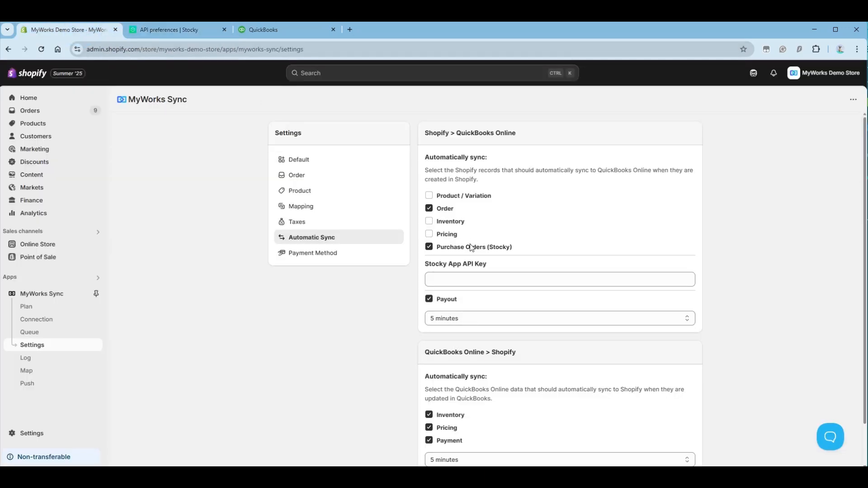
pyautogui.click(495, 280)
pyautogui.hotkey('ctrl', 'v')
pyautogui.click(566, 71)
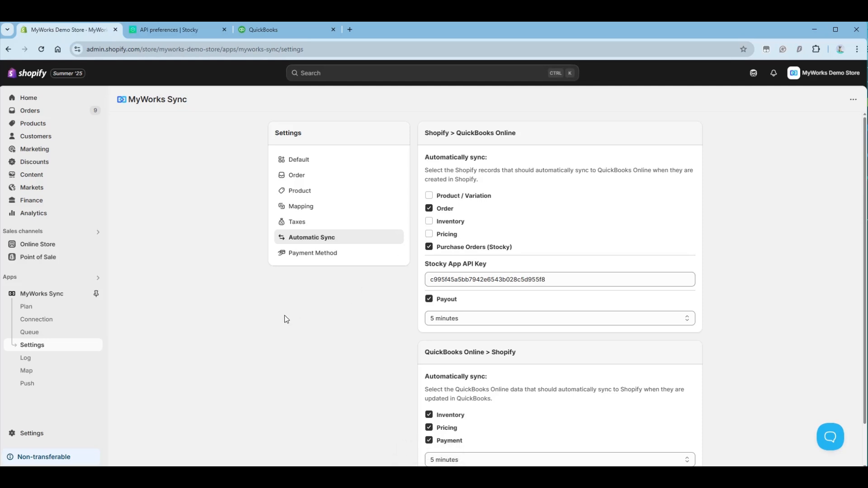
# Step: Push the newest confirmed MyWorks Demo Store purchase order from MyWorks Sync to QuickBooks
pyautogui.click(37, 388)
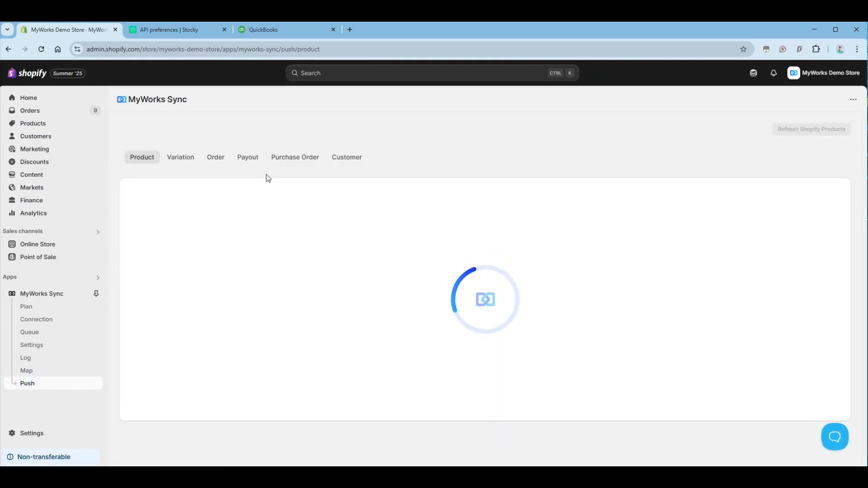
pyautogui.click(291, 158)
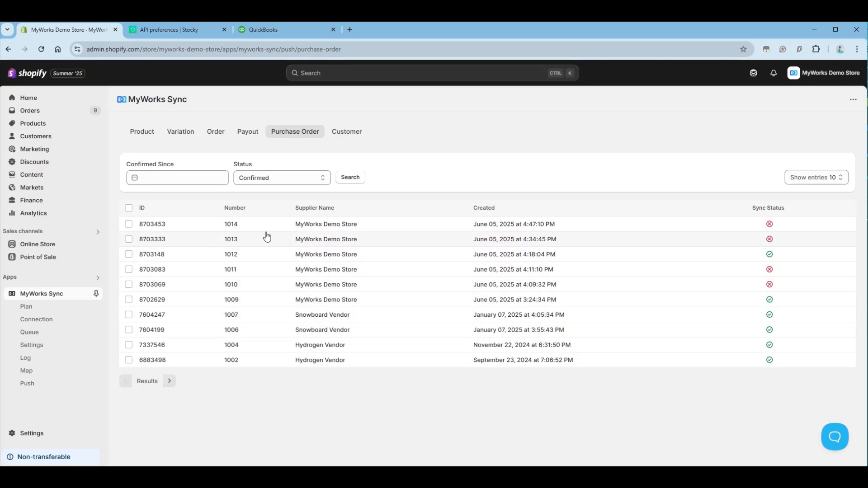
pyautogui.click(129, 224)
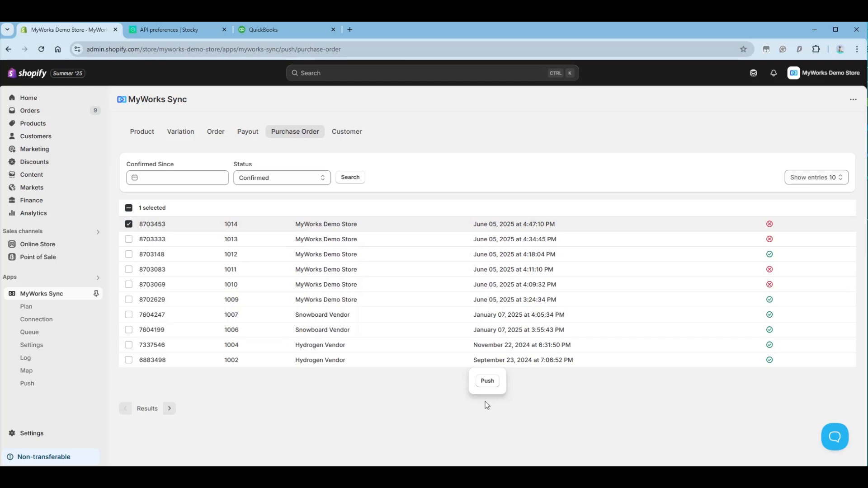
pyautogui.click(491, 384)
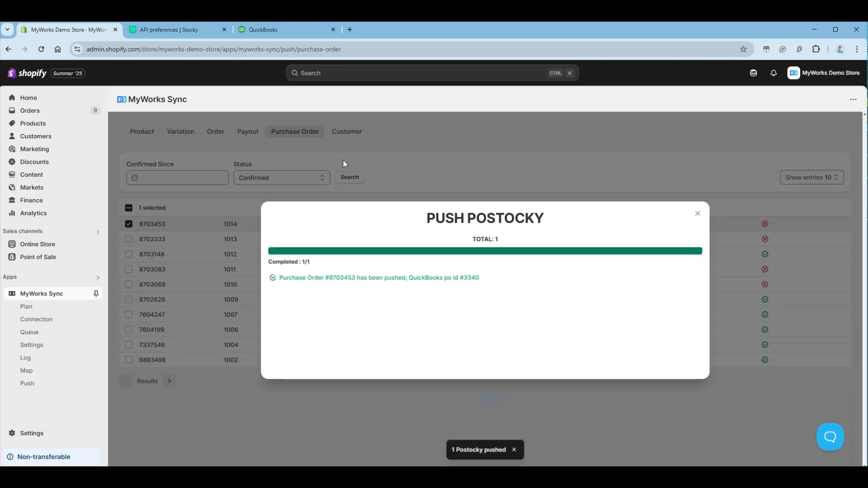
# Step: Switch to QuickBooks, review the pushed purchase order in the MyWorks Demo Store supplier's transactions, close it and return to MyWorks Sync in Shopify
pyautogui.click(269, 28)
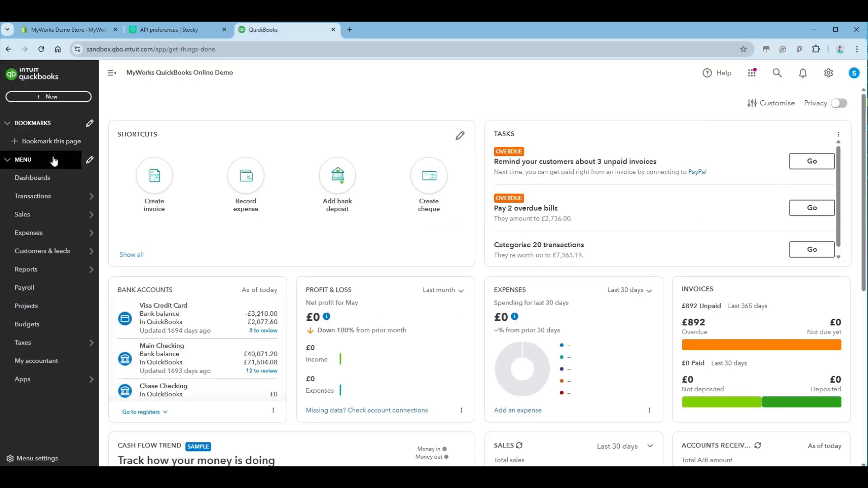
pyautogui.moveTo(54, 203)
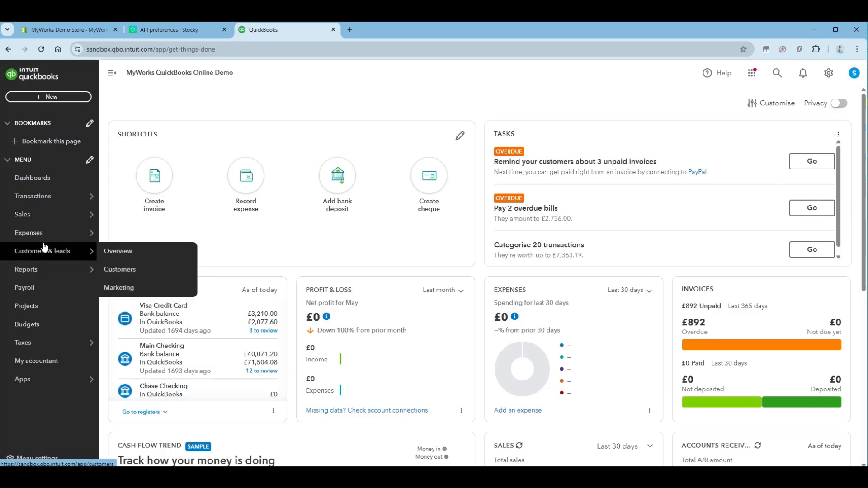
pyautogui.moveTo(86, 233)
pyautogui.click(114, 270)
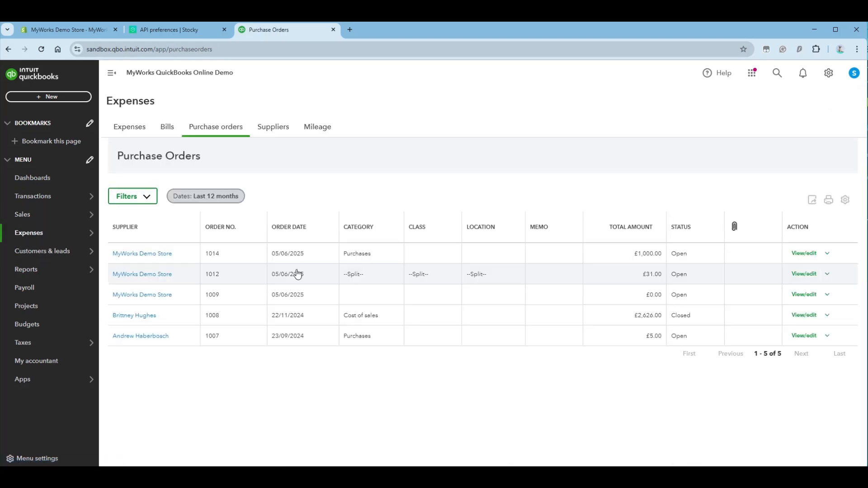
pyautogui.click(168, 259)
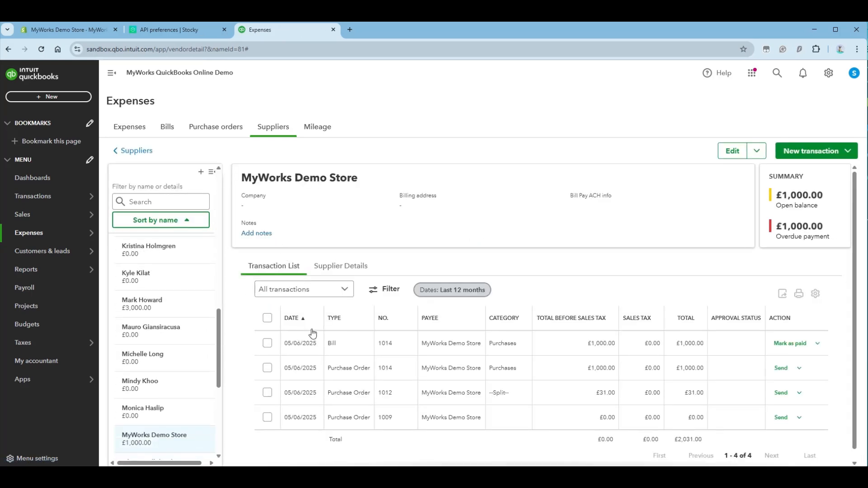
pyautogui.click(355, 367)
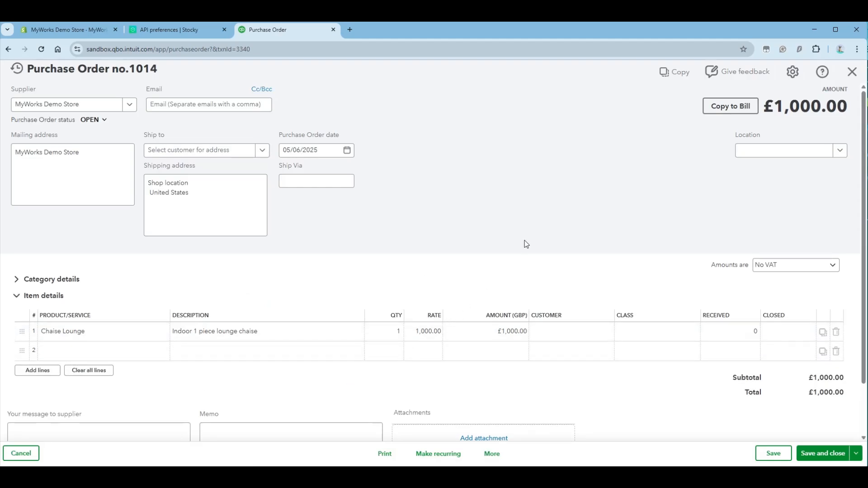
pyautogui.click(852, 72)
pyautogui.click(68, 30)
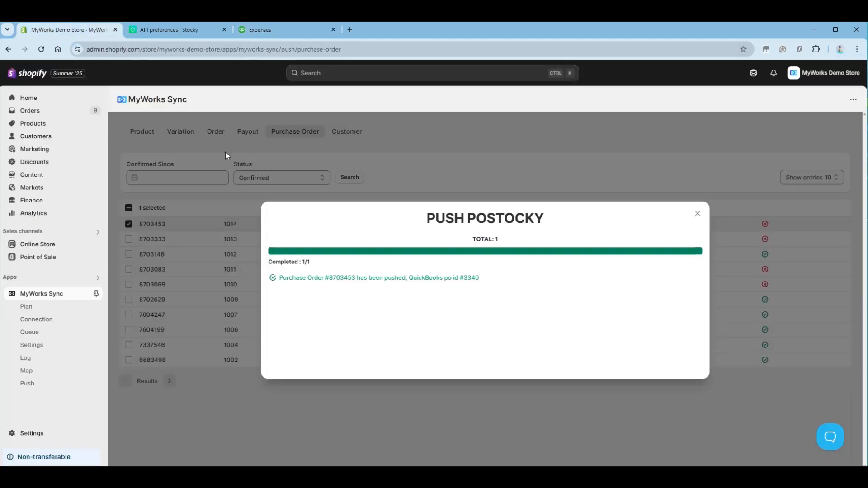
# Step: Close the push results, then select the Scale plan on the MyWorks Sync plan page and check its features for Stocky purchase order syncing
pyautogui.click(697, 214)
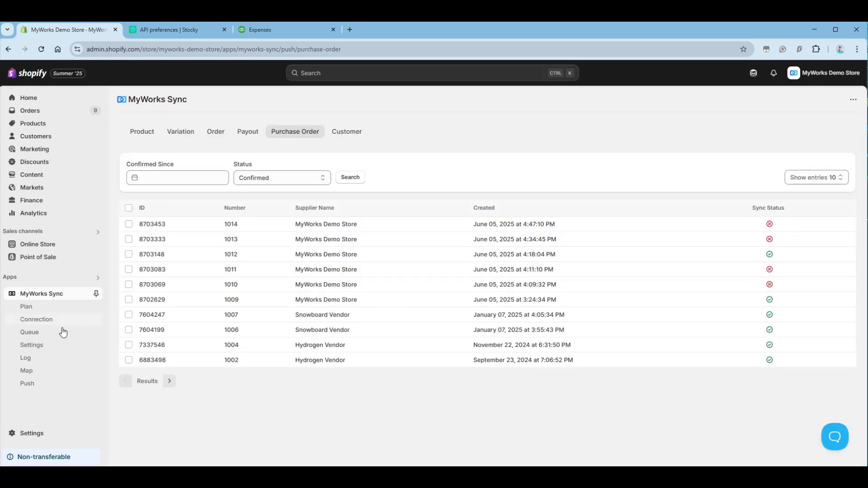
pyautogui.click(21, 308)
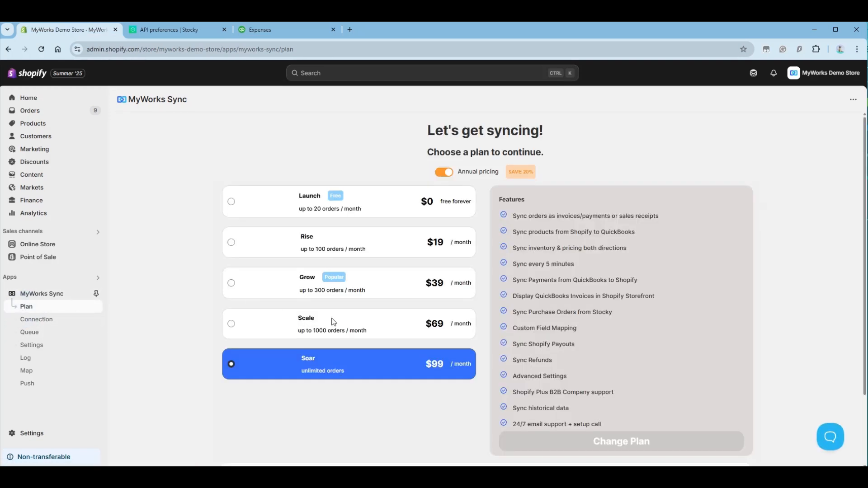
pyautogui.click(304, 331)
pyautogui.click(304, 332)
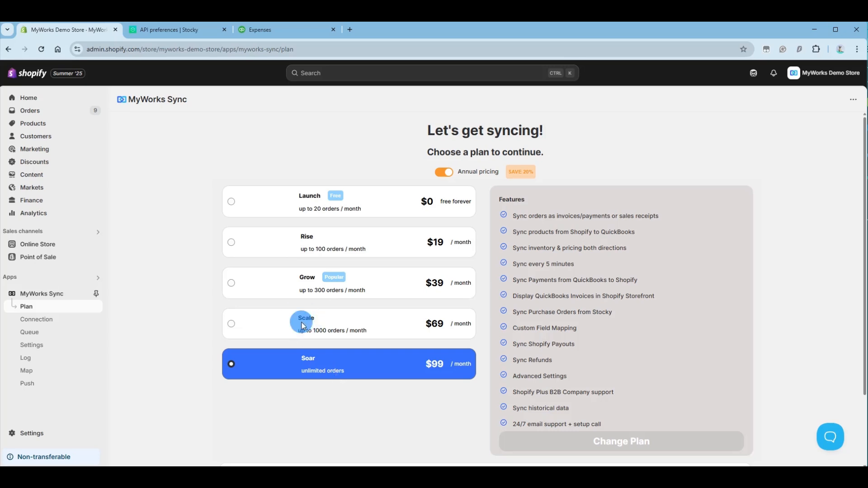
pyautogui.click(230, 327)
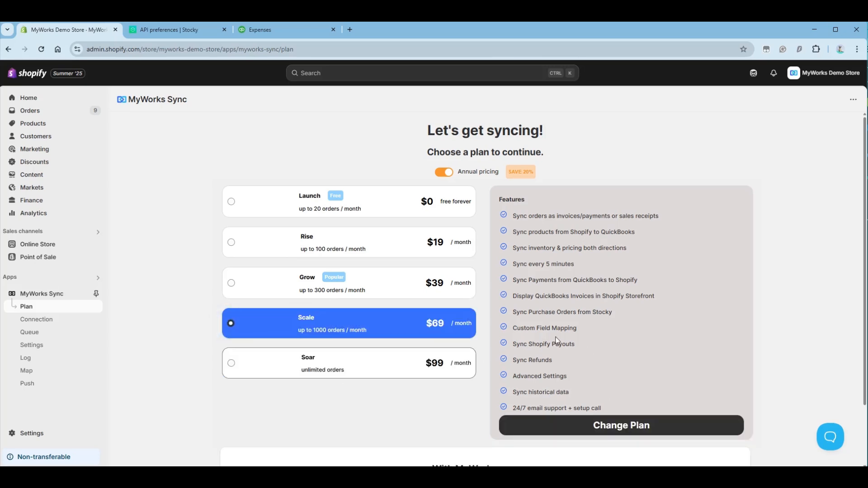
pyautogui.moveTo(512, 315); pyautogui.dragTo(609, 314)
pyautogui.click(649, 326)
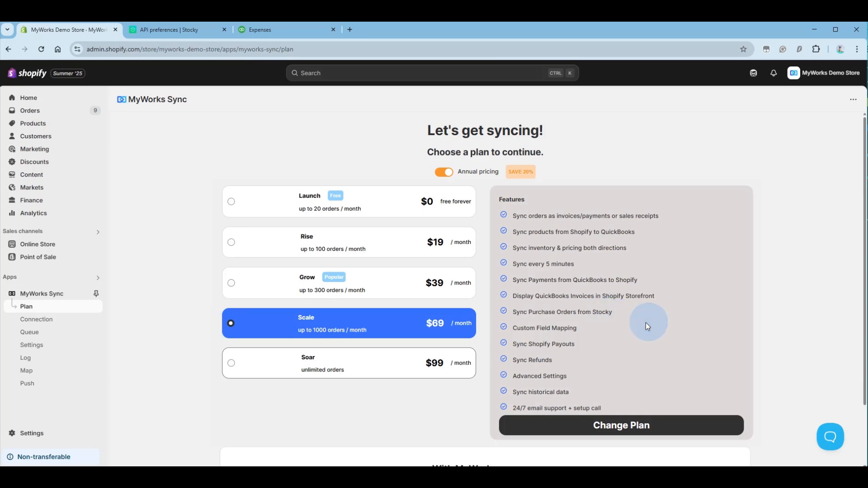
# Step: Turn off annual pricing to view the plans' month-to-month prices
pyautogui.click(442, 173)
pyautogui.click(441, 173)
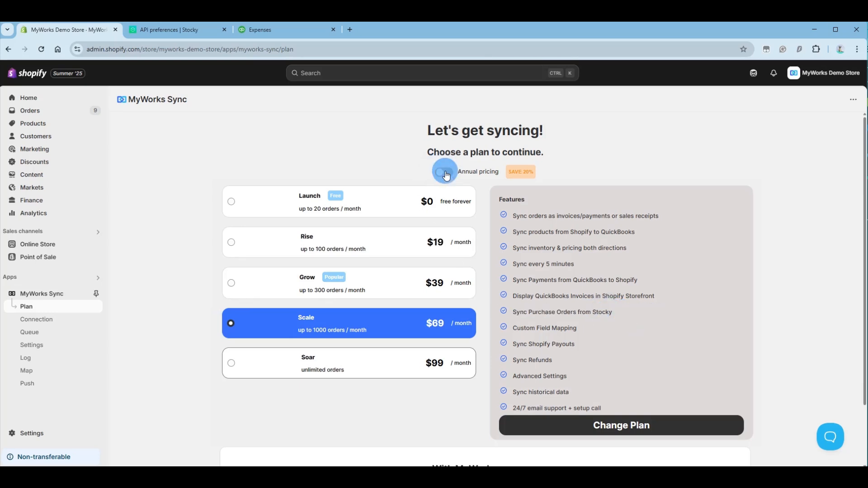
pyautogui.click(438, 175)
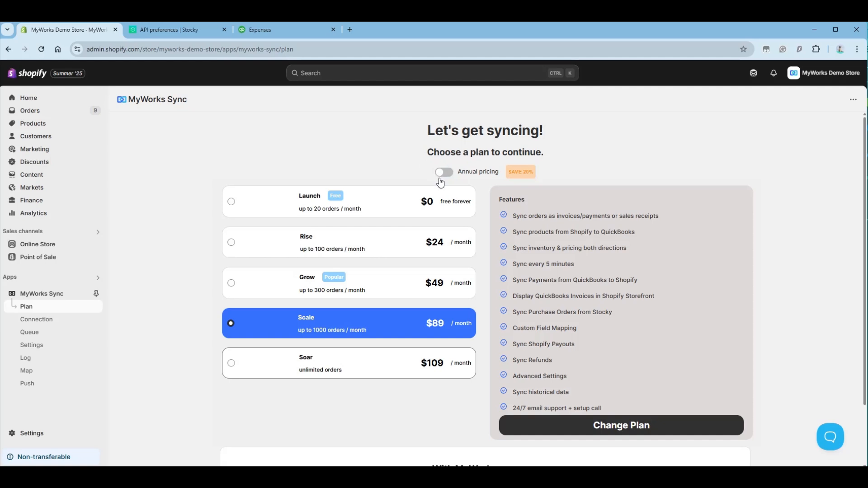